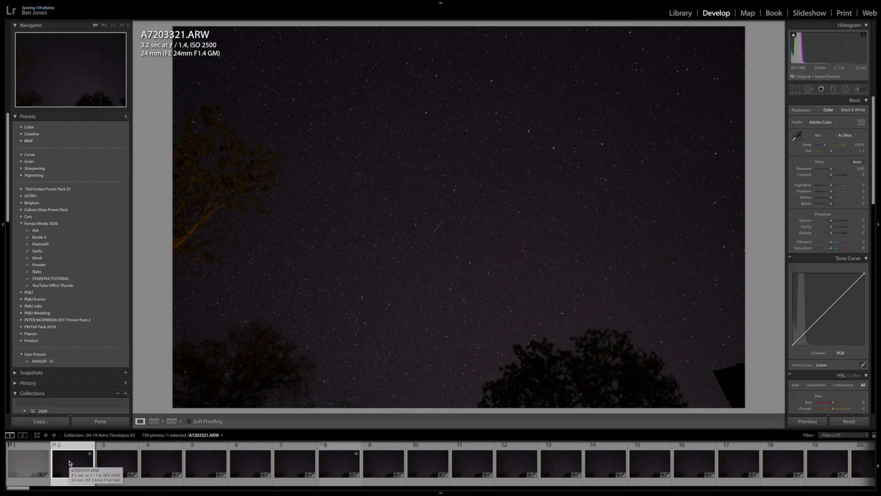
# - Apply the Bortle 4 preset to photo A7203321.ARW and check the stars close up
pyautogui.click(106, 460)
pyautogui.click(82, 462)
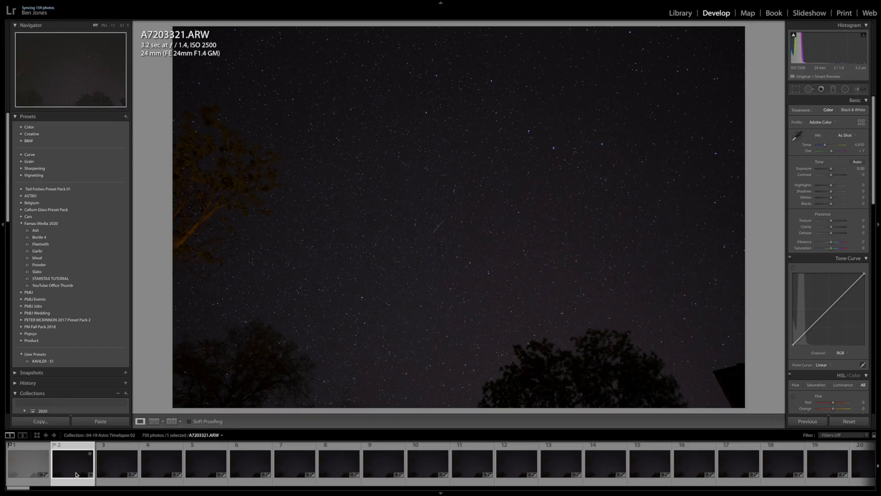
pyautogui.click(73, 237)
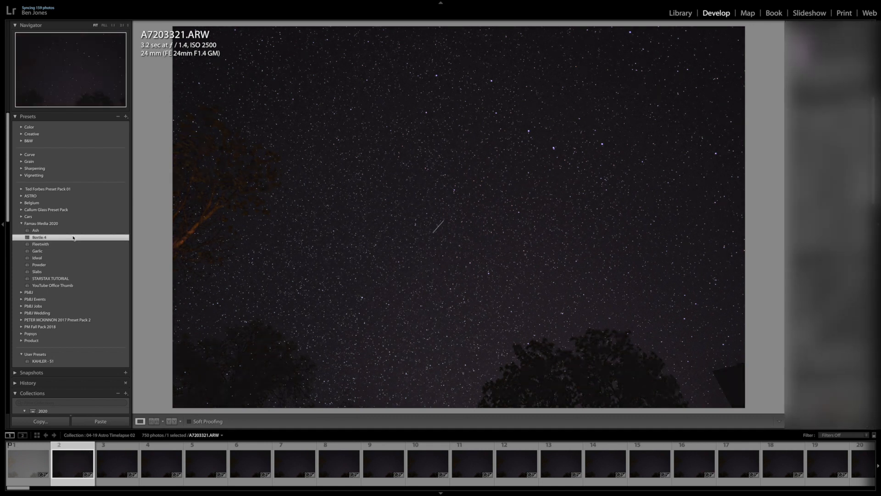
pyautogui.click(448, 219)
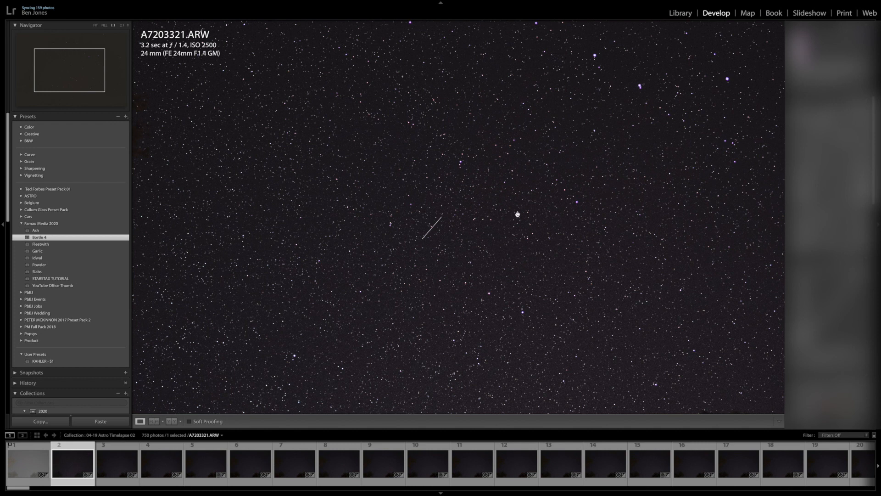
pyautogui.click(499, 225)
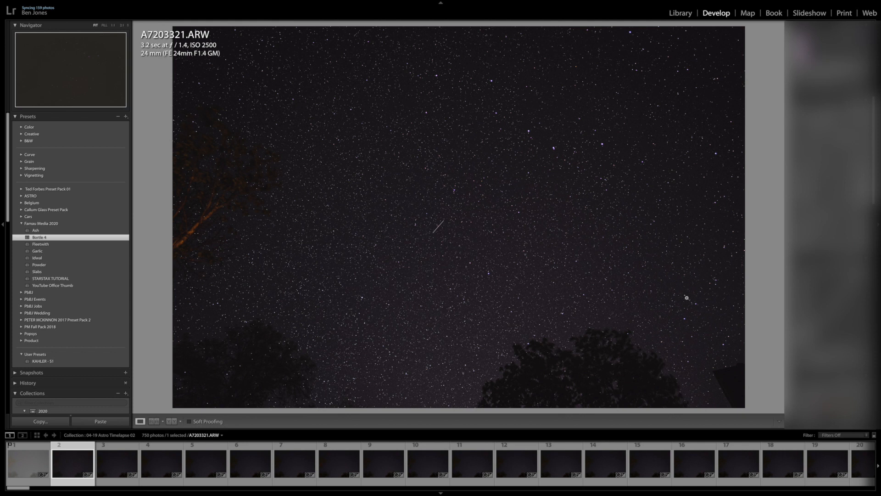
# - Synchronize the edited photo's develop settings to every photo in the collection except the first one
pyautogui.press('super+a')
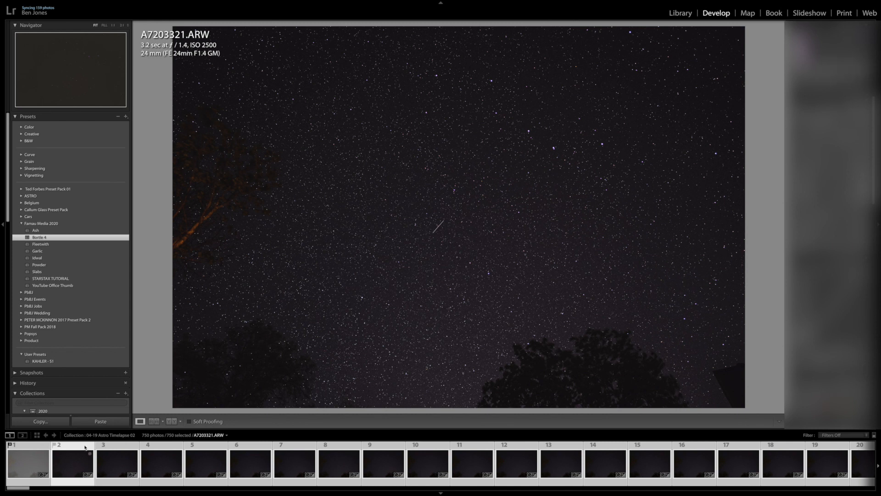
pyautogui.keyDown('super'); pyautogui.click(29, 456); pyautogui.keyUp('super')
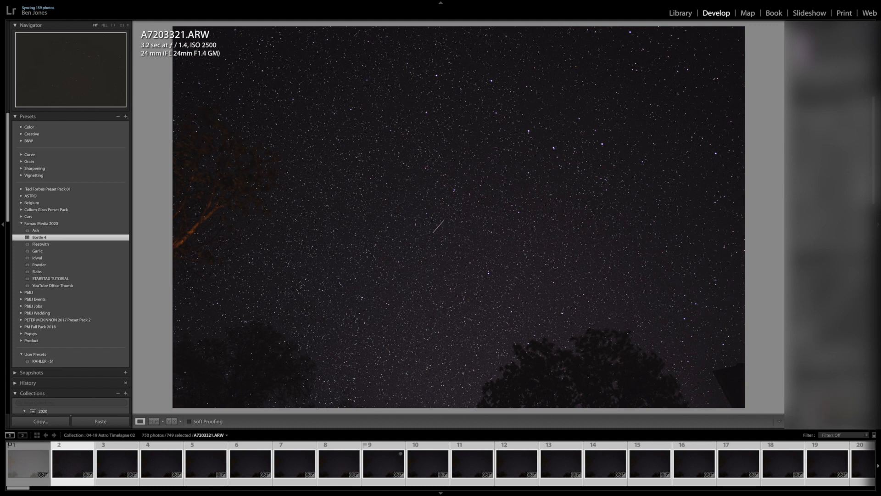
pyautogui.press('super+shift+s')
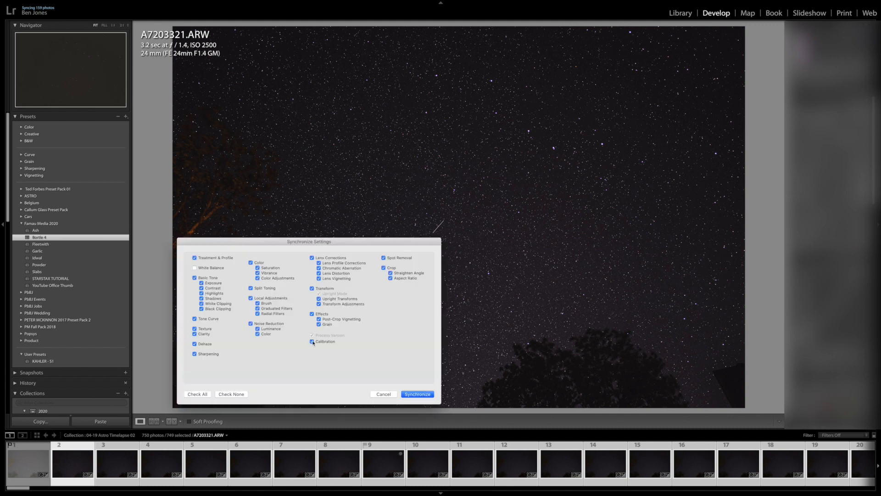
pyautogui.click(412, 395)
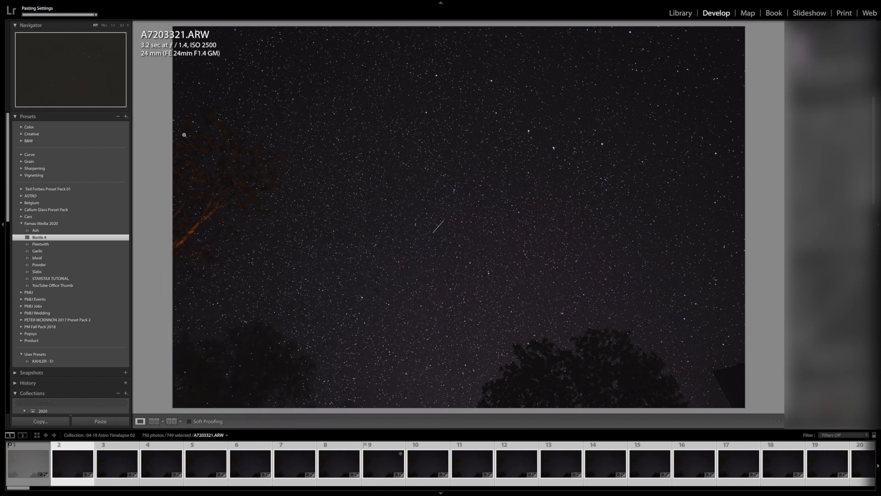
# - Review the export location, file naming, file settings and image sizing for the selected photos, and close the export settings without exporting
pyautogui.moveTo(107, 2)
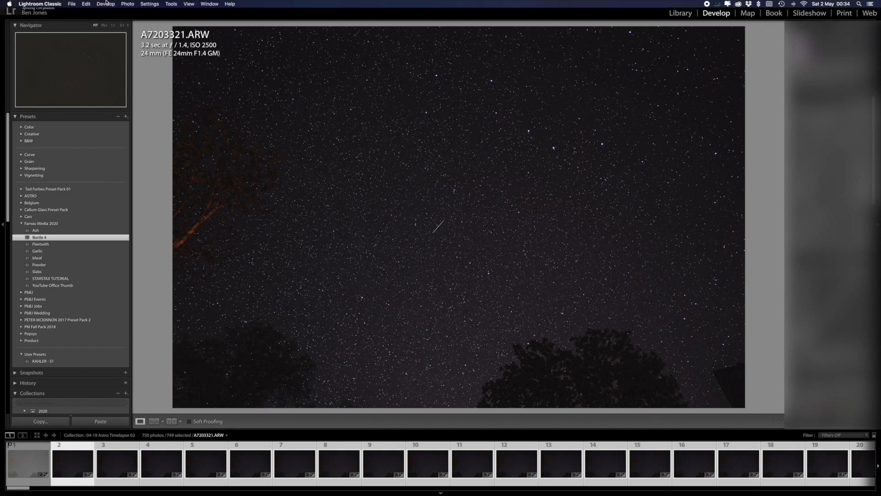
pyautogui.click(71, 4)
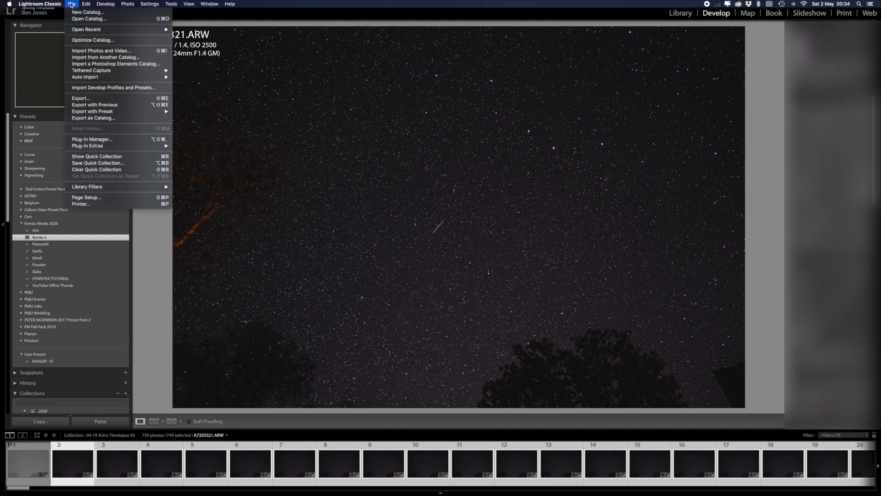
pyautogui.click(88, 99)
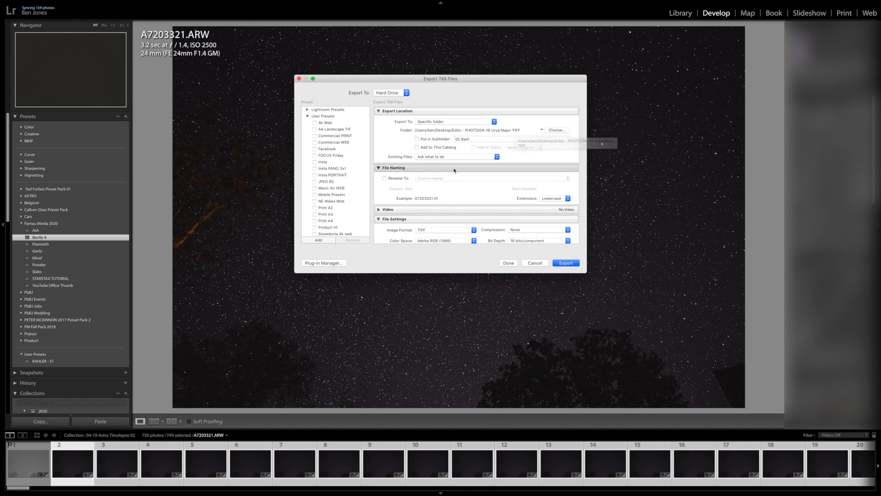
pyautogui.scroll(-2, 426, 182)
pyautogui.scroll(-1, 426, 183)
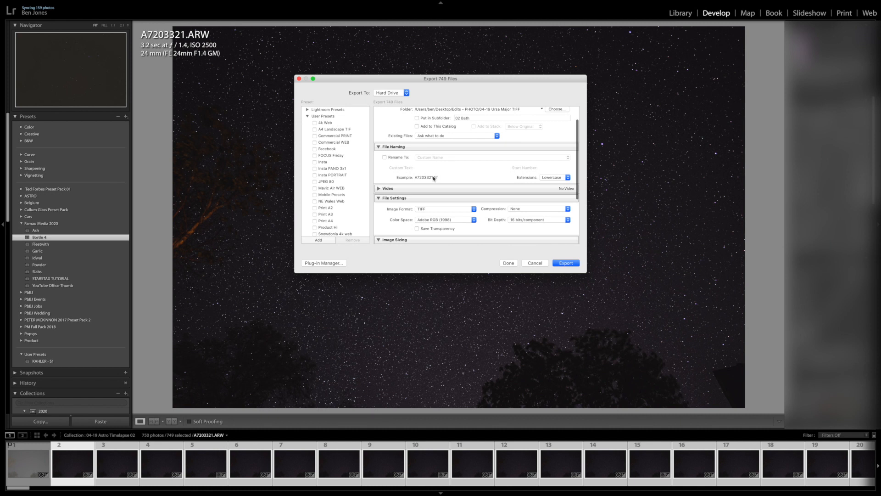
pyautogui.scroll(-4, 434, 178)
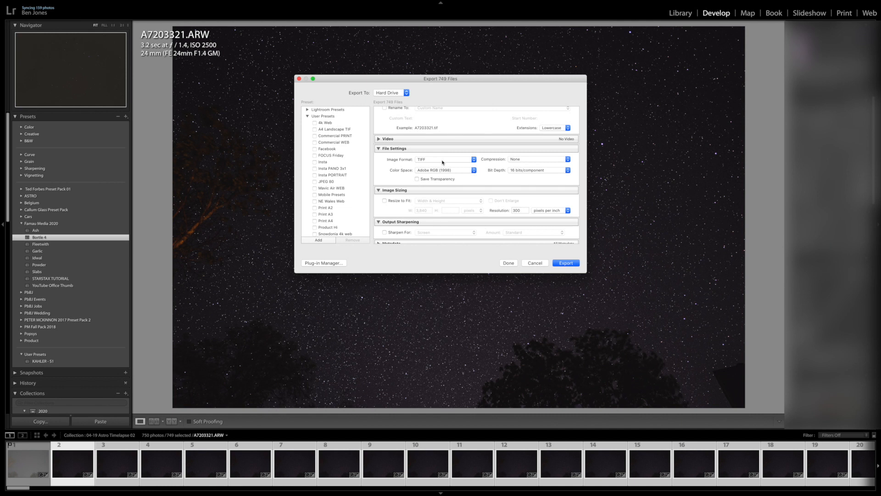
pyautogui.scroll(1, 427, 174)
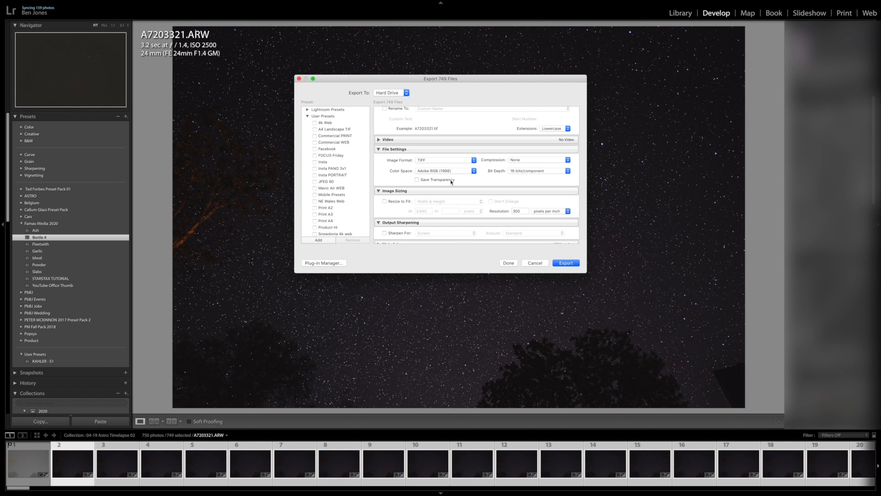
pyautogui.scroll(5, 457, 190)
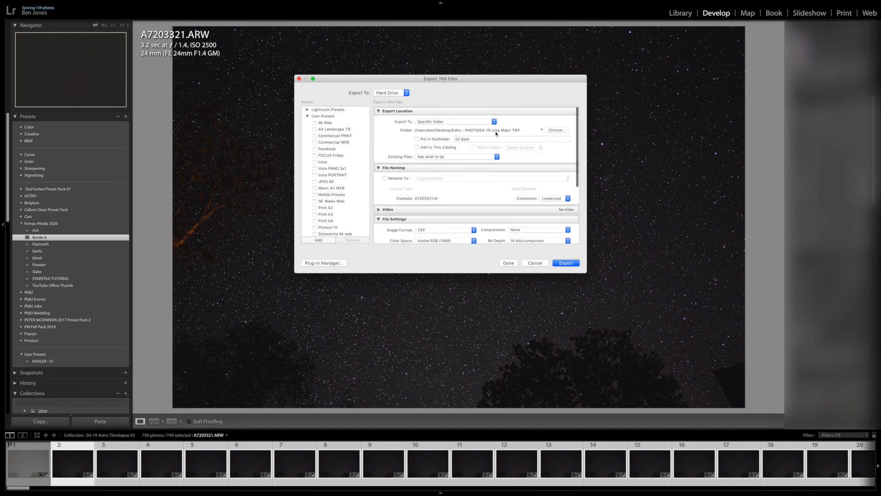
pyautogui.scroll(-3, 457, 227)
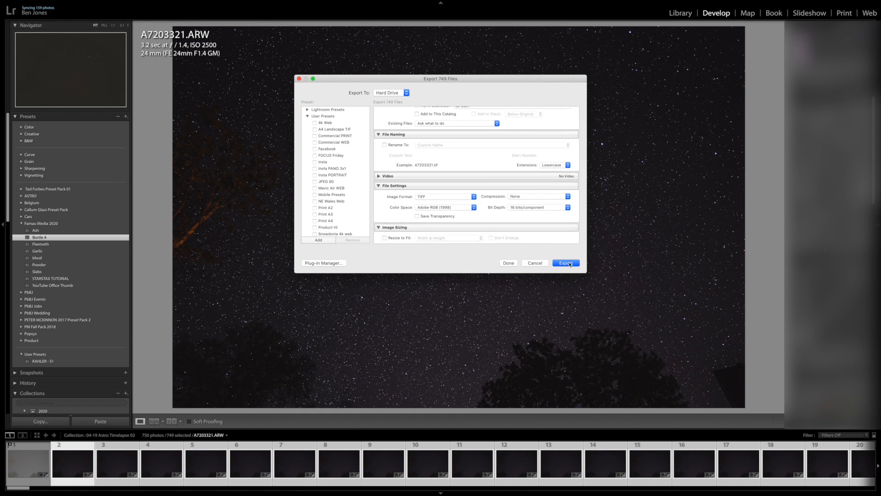
pyautogui.click(532, 263)
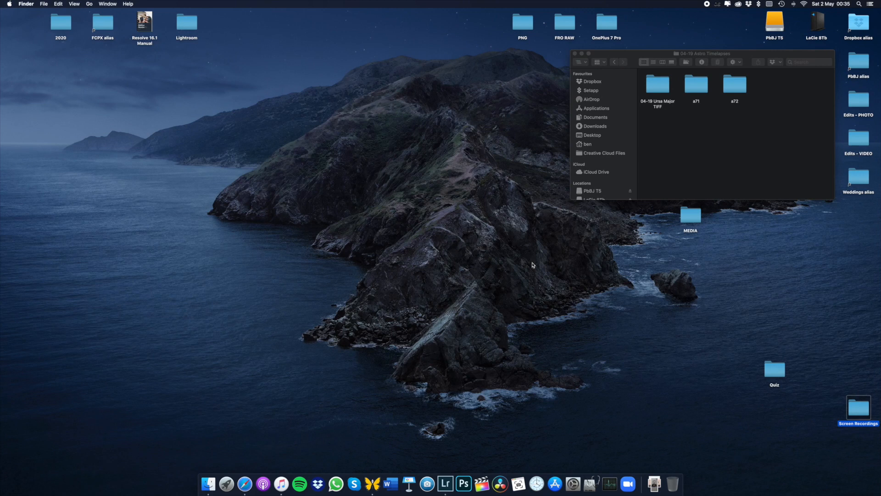
# - In Finder, open the 04-19 Ursa Major TIFF folder and look through the exported TIFF files
pyautogui.click(654, 84)
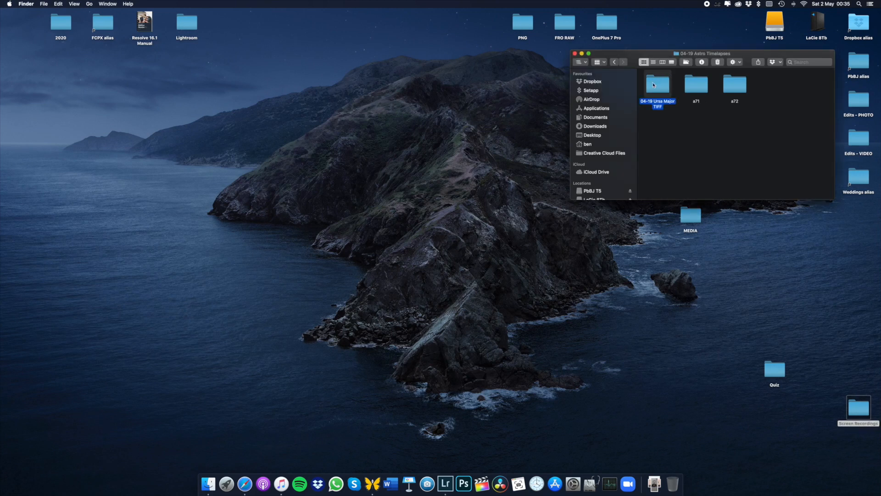
pyautogui.doubleClick(654, 84)
pyautogui.scroll(-4, 675, 128)
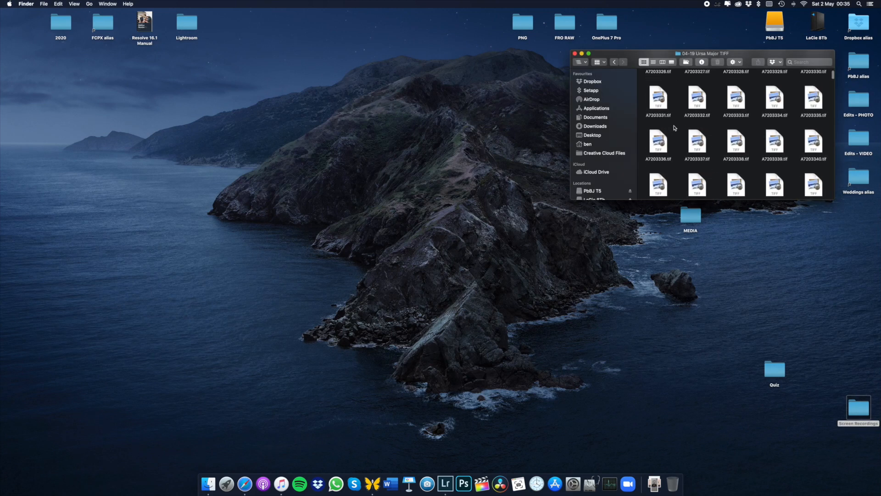
pyautogui.scroll(2, 675, 128)
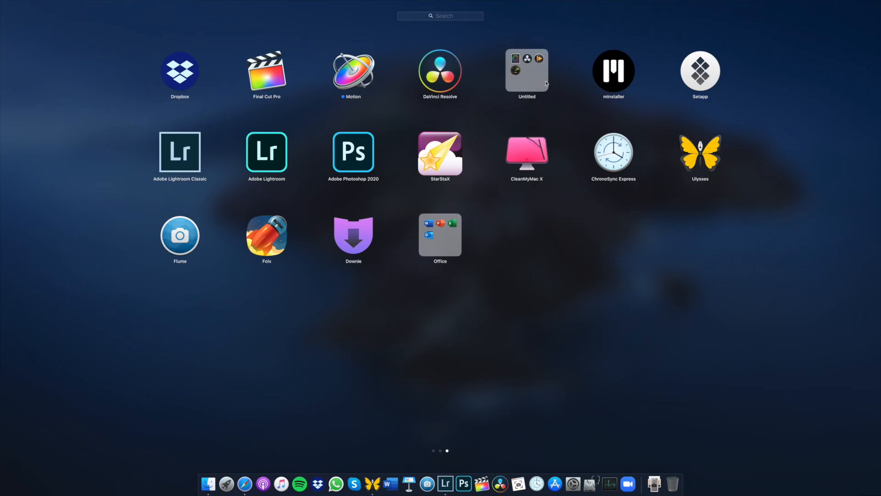
# - Launch StarStaX and load all TIFF files from the 04-19 Ursa Major TIFF folder as input images
pyautogui.click(440, 154)
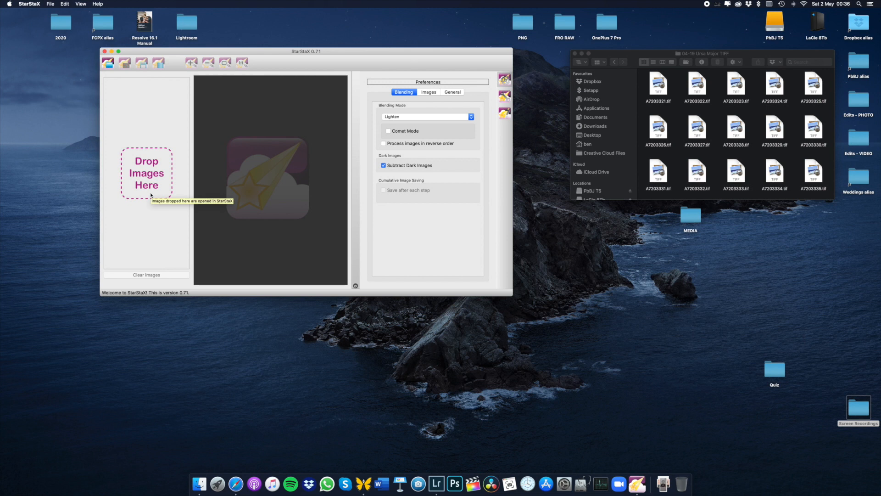
pyautogui.click(680, 131)
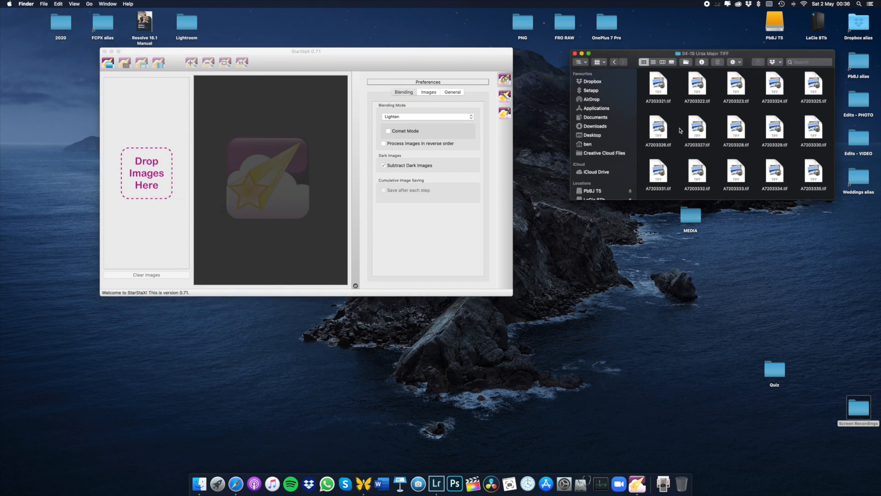
pyautogui.press('super+a')
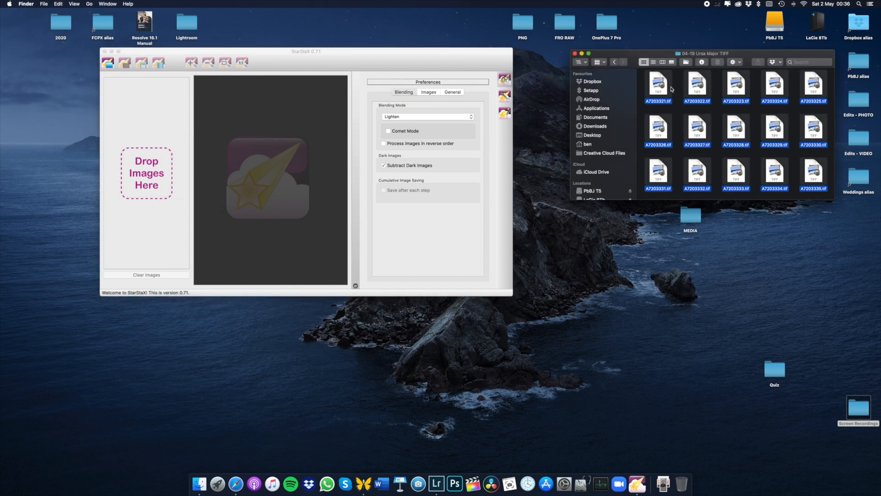
pyautogui.moveTo(658, 85); pyautogui.dragTo(151, 165)
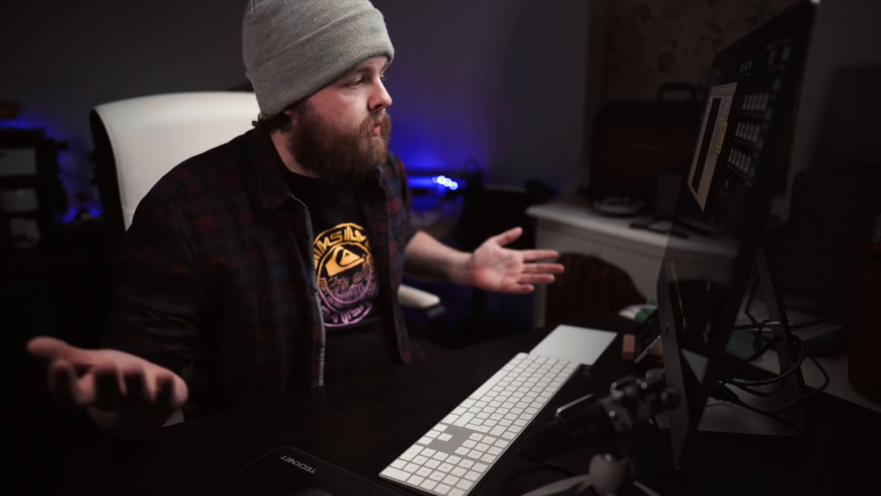
# - Set the blending mode to Gap Filling and blend all loaded images into a star trail
pyautogui.click(418, 118)
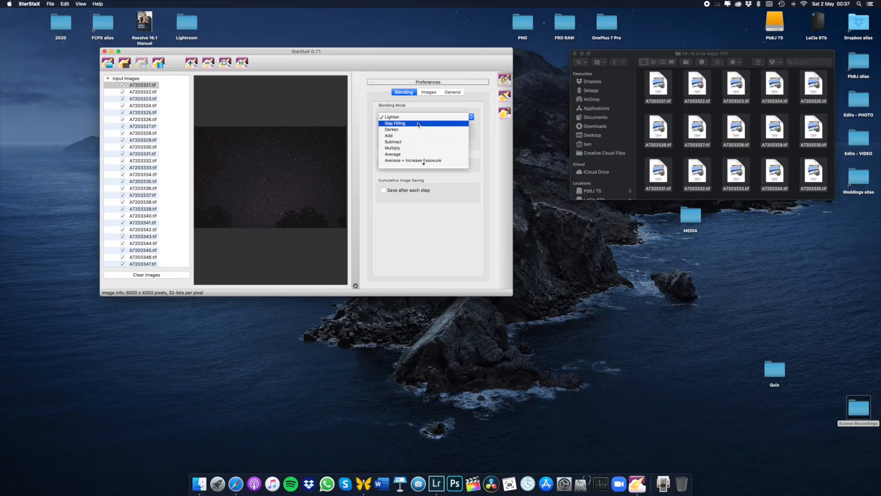
pyautogui.click(418, 123)
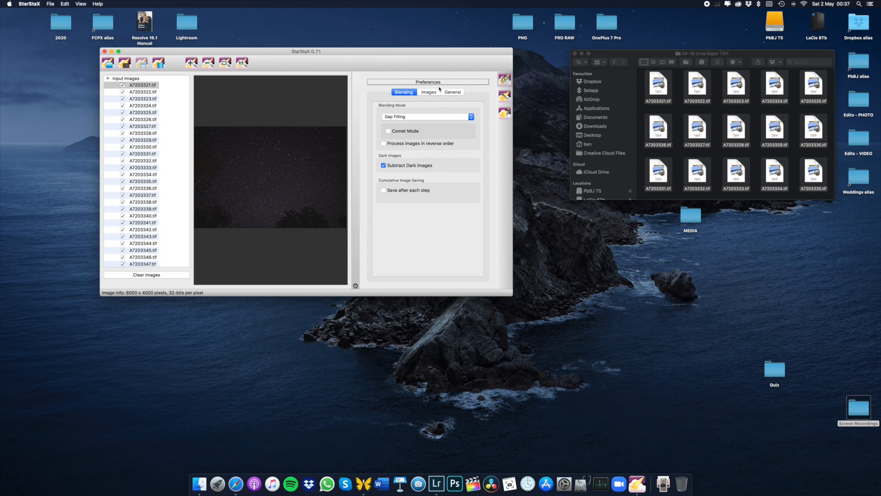
pyautogui.click(159, 64)
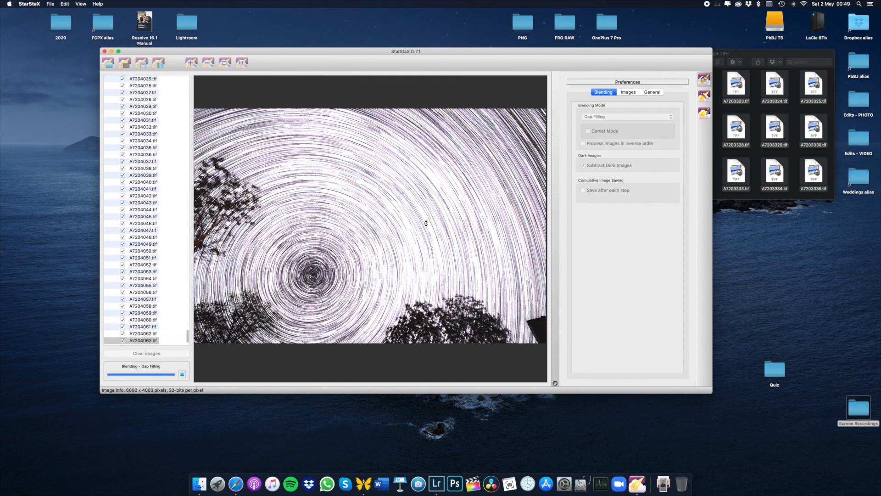
pyautogui.press('Return')
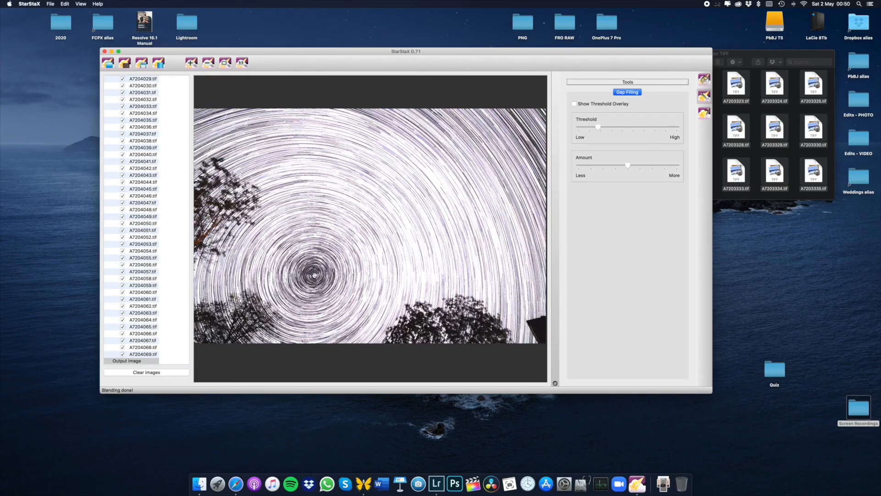
# - Examine the blended star trails up close, including the area around the centre of rotation
pyautogui.click(191, 63)
pyautogui.click(194, 65)
pyautogui.click(193, 65)
pyautogui.click(193, 65)
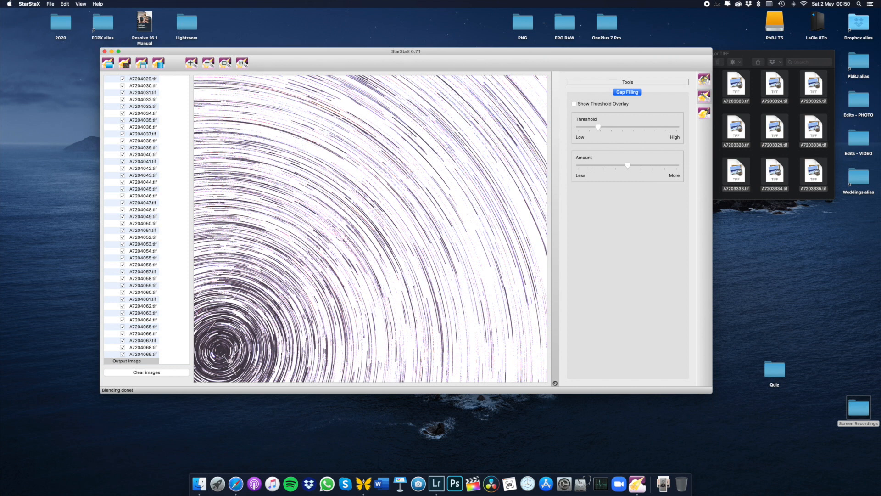
pyautogui.moveTo(230, 361); pyautogui.dragTo(332, 274)
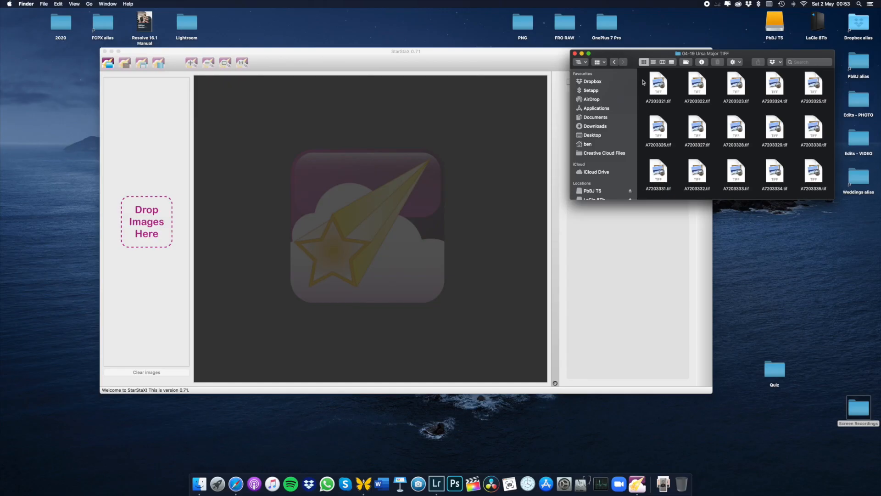
# - Load only the TIFF files A7203321 to A7203535 from the Finder folder into StarStaX as the new input images
pyautogui.moveTo(642, 71); pyautogui.dragTo(832, 212)
pyautogui.moveTo(722, 143); pyautogui.dragTo(151, 230)
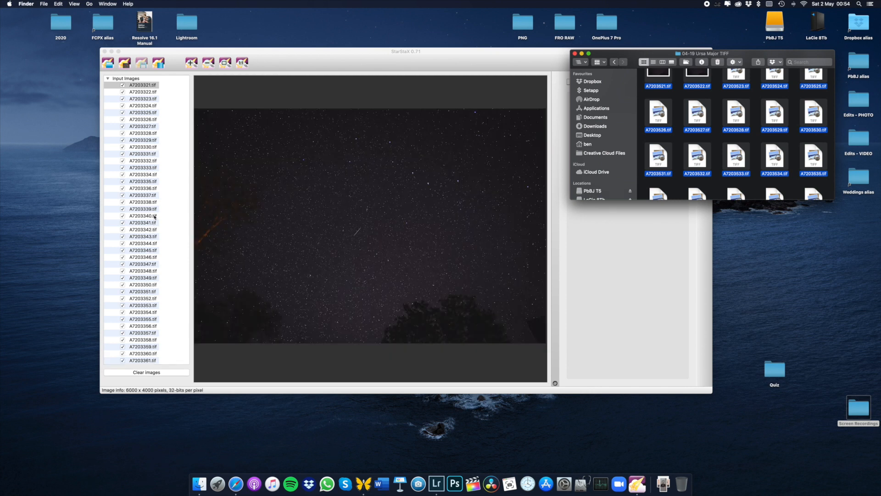
pyautogui.click(358, 58)
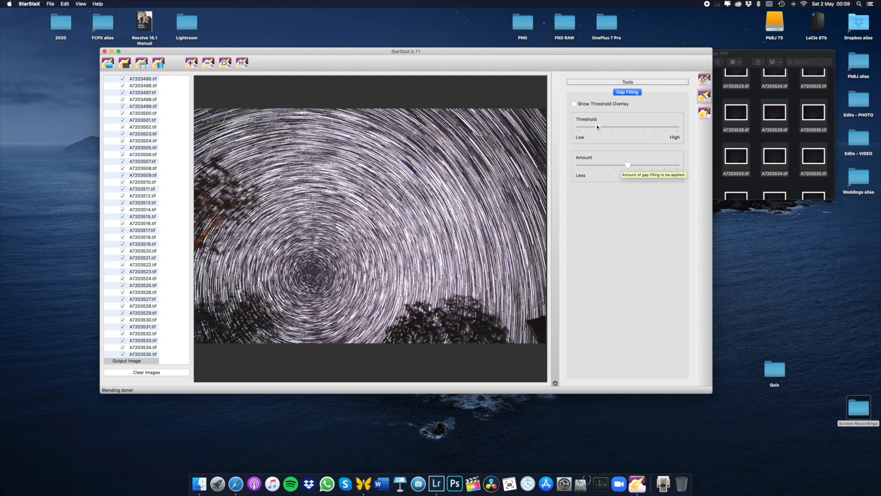
# - Raise the gap filling threshold slightly and reduce the gap filling amount to its minimum
pyautogui.moveTo(600, 128); pyautogui.dragTo(604, 127)
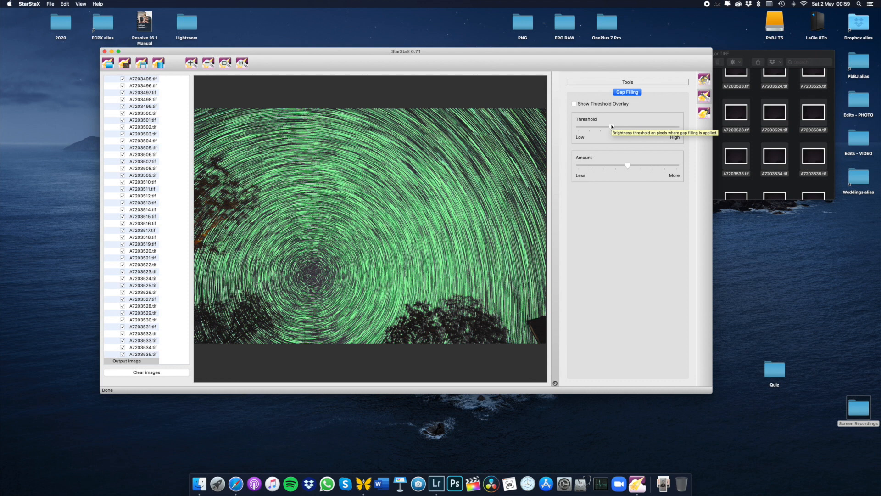
pyautogui.moveTo(628, 166); pyautogui.dragTo(566, 164)
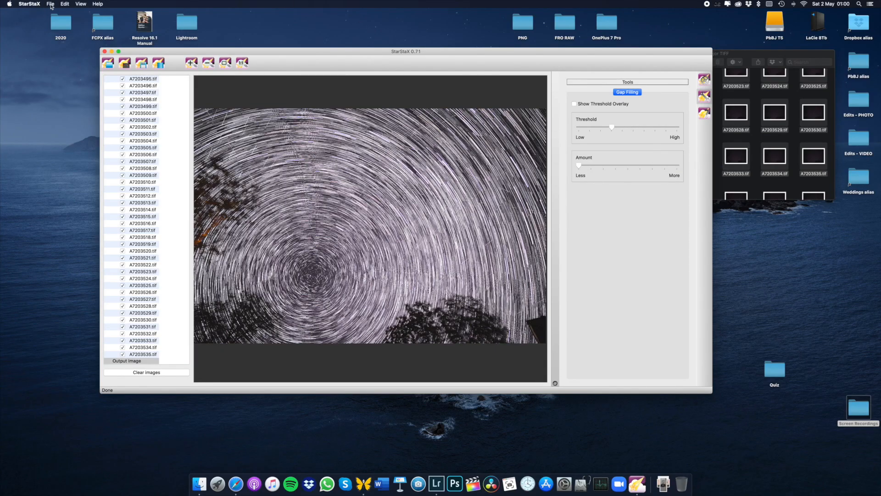
# - Save the blended image as StarStaX_A7203321-A7203535_gap_filling2.tiff in the drive's 2020/20-04/04-19 Astro Timelapses folder
pyautogui.click(50, 4)
pyautogui.click(55, 31)
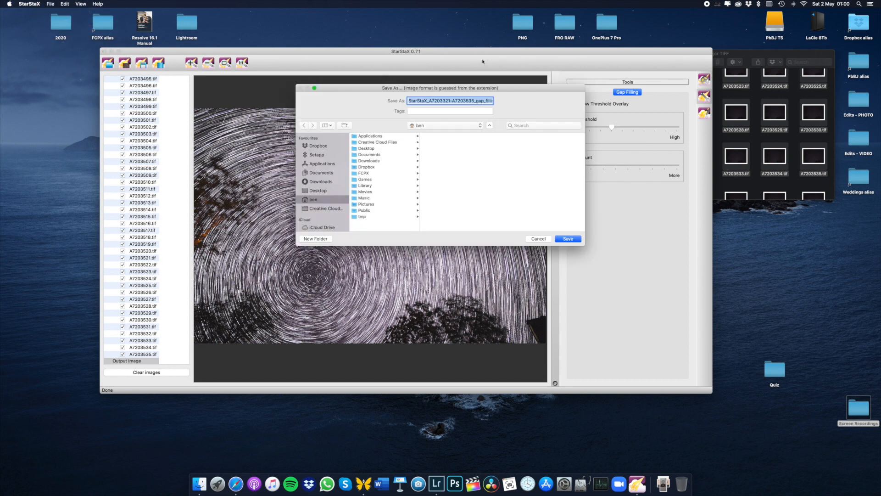
pyautogui.scroll(-5, 324, 183)
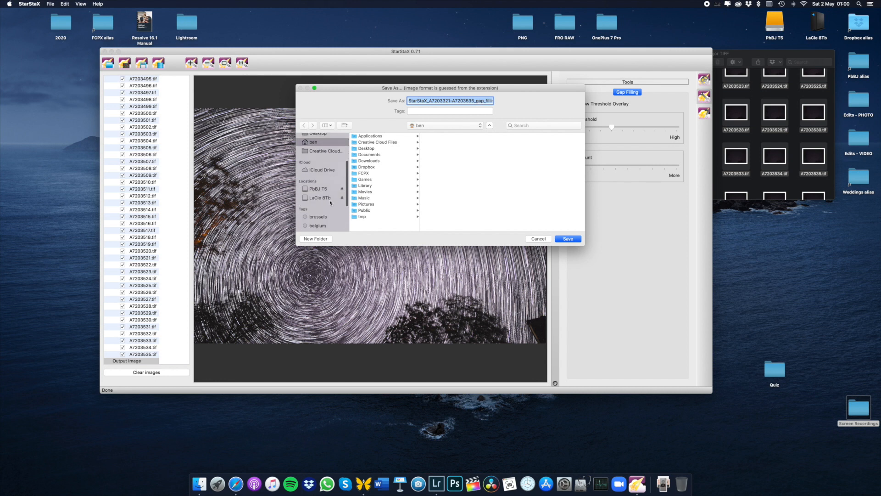
pyautogui.click(318, 189)
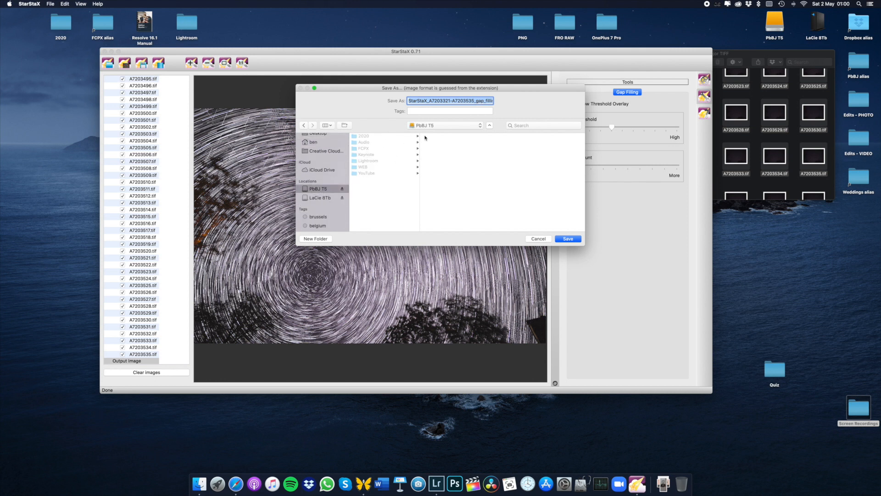
pyautogui.click(373, 136)
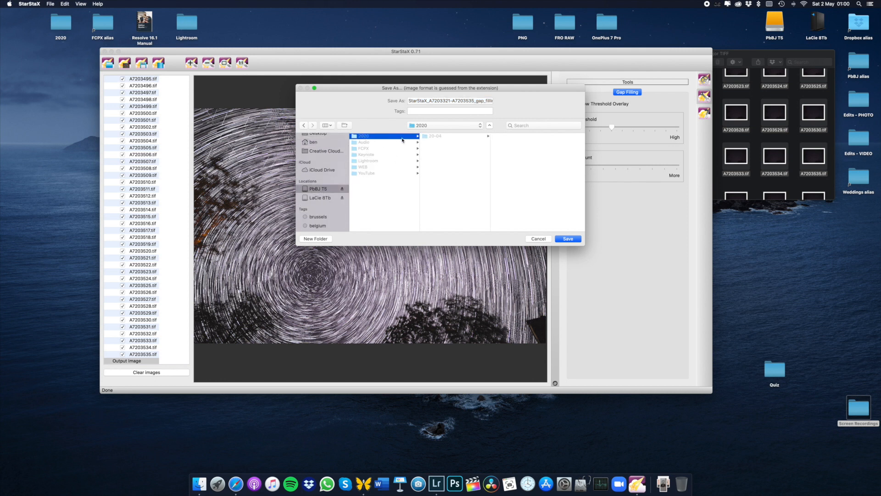
pyautogui.click(448, 136)
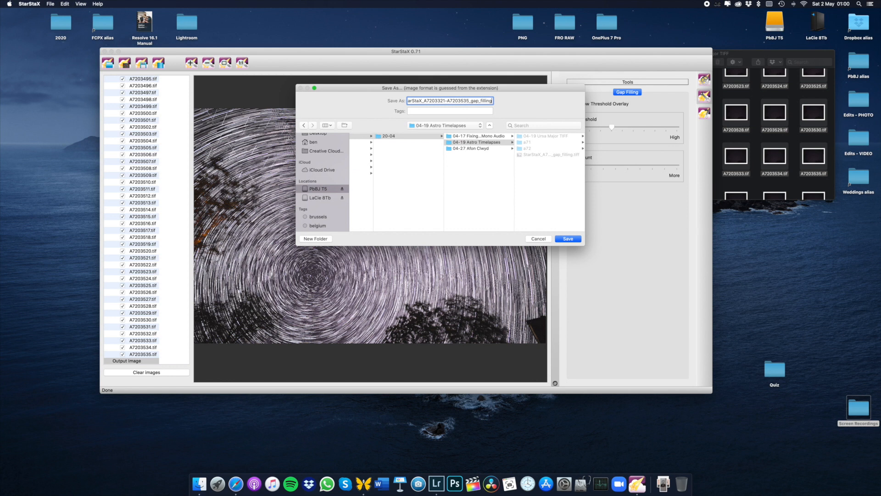
pyautogui.write('2.tiff')
pyautogui.press('Return')
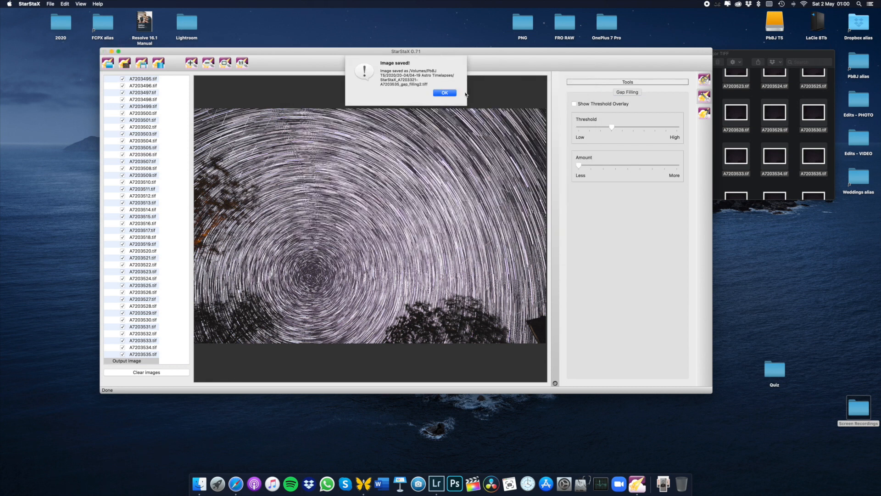
pyautogui.click(448, 94)
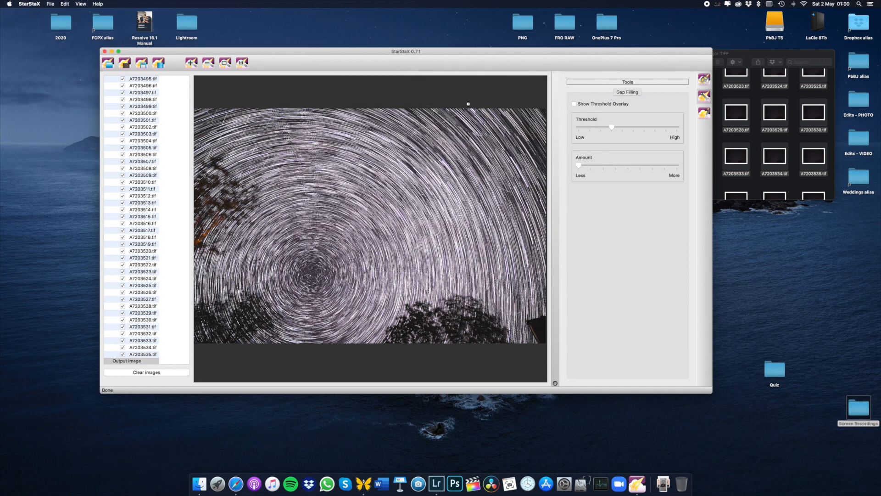
# - Find both saved StarStaX TIFFs in the 04-19 Astro Timelapses folder in Finder and view them in Preview for comparison
pyautogui.doubleClick(772, 31)
pyautogui.doubleClick(383, 174)
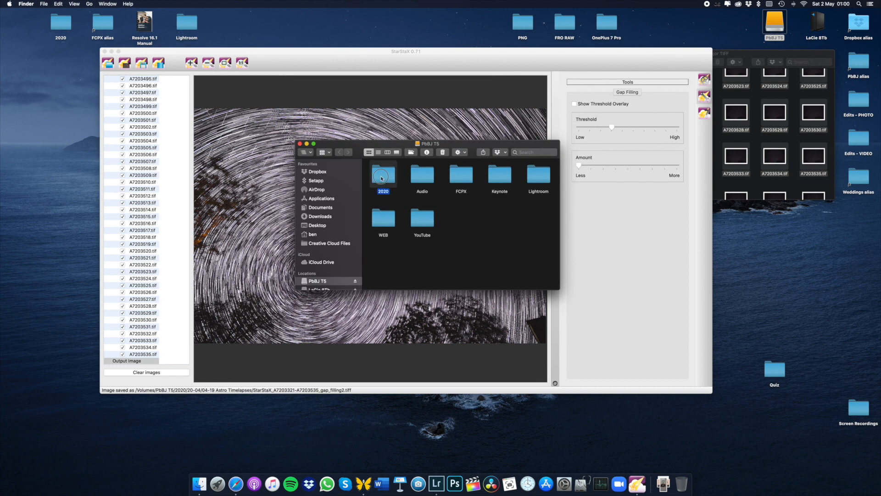
pyautogui.doubleClick(383, 174)
pyautogui.doubleClick(429, 180)
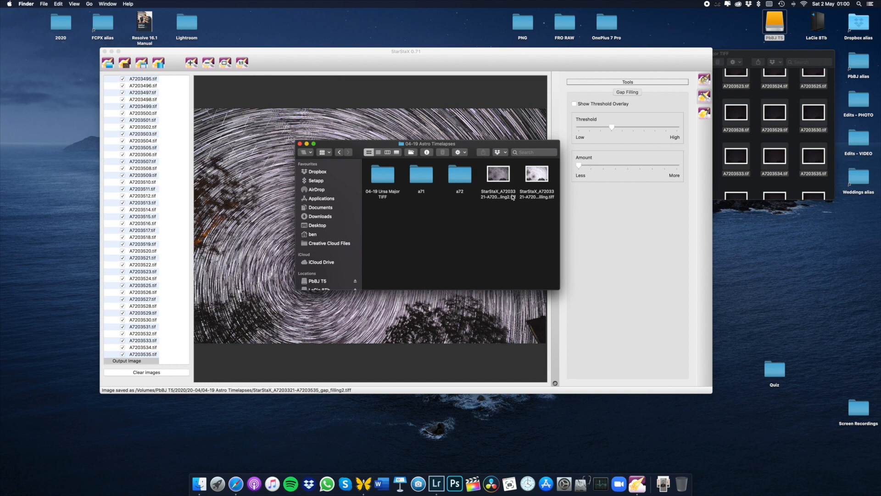
pyautogui.doubleClick(536, 177)
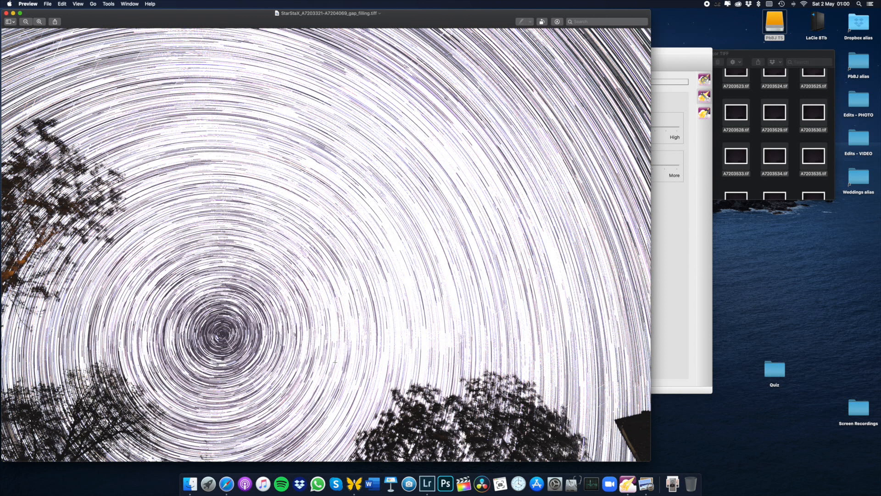
pyautogui.click(190, 484)
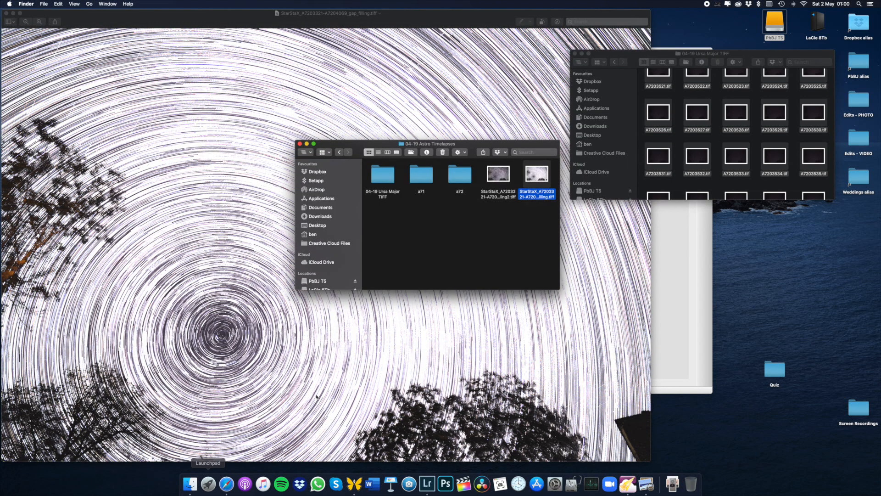
pyautogui.doubleClick(493, 177)
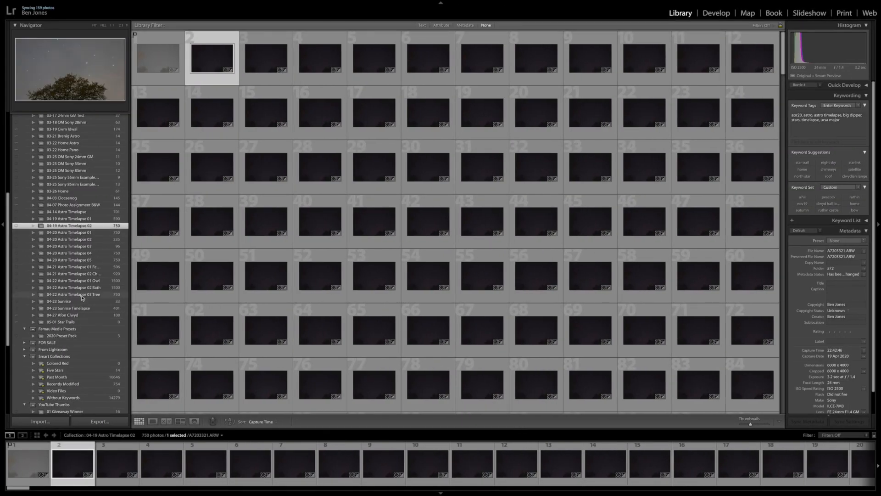
# - Choose the 05-01 Star Trails collection in Lightroom and bring both StarStaX TIFFs from Finder into the import window
pyautogui.click(79, 322)
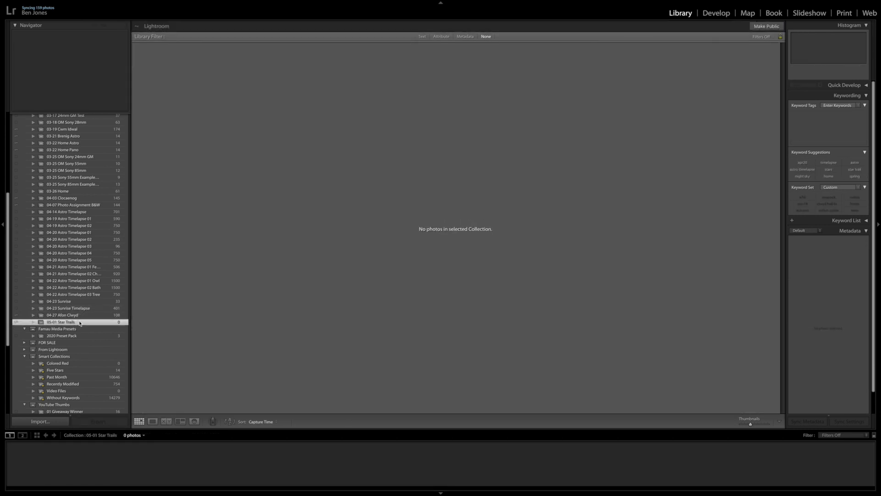
pyautogui.hotkey('ctrl', 'Left')
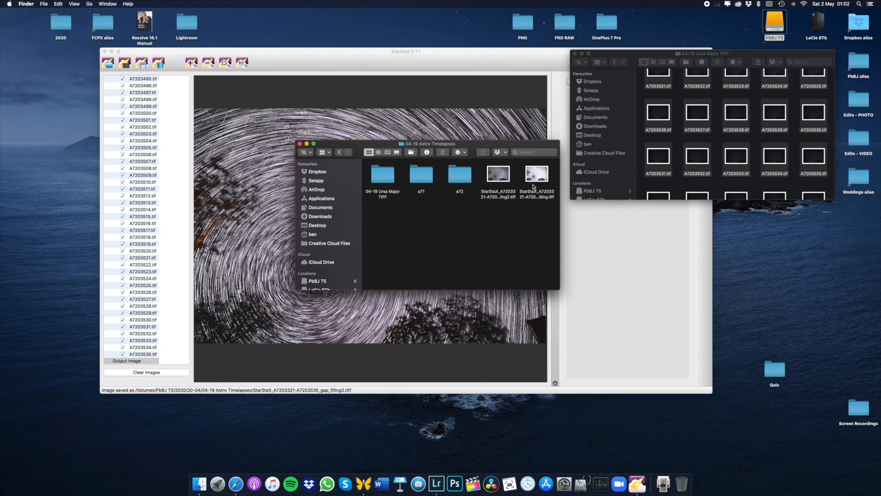
pyautogui.moveTo(498, 177); pyautogui.dragTo(403, 207)
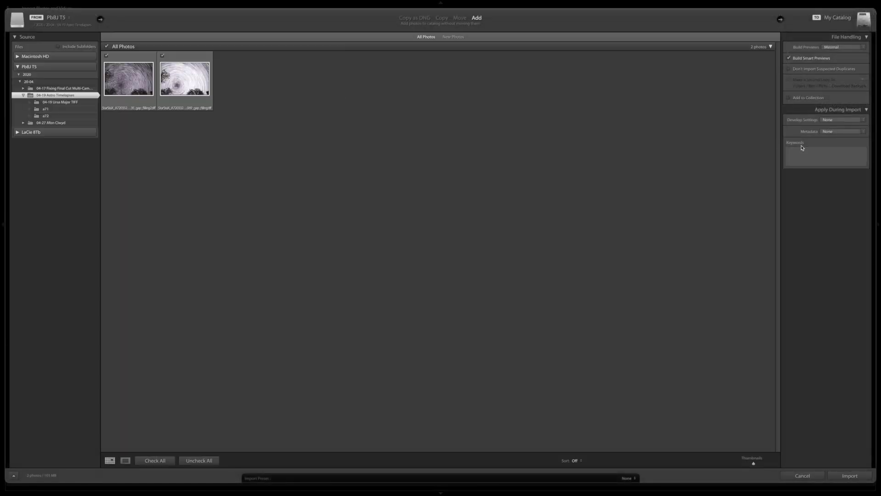
# - Import both TIFFs into the 05-01 Star Trails collection with the keywords star trail, astro, may20 and youtube
pyautogui.click(803, 97)
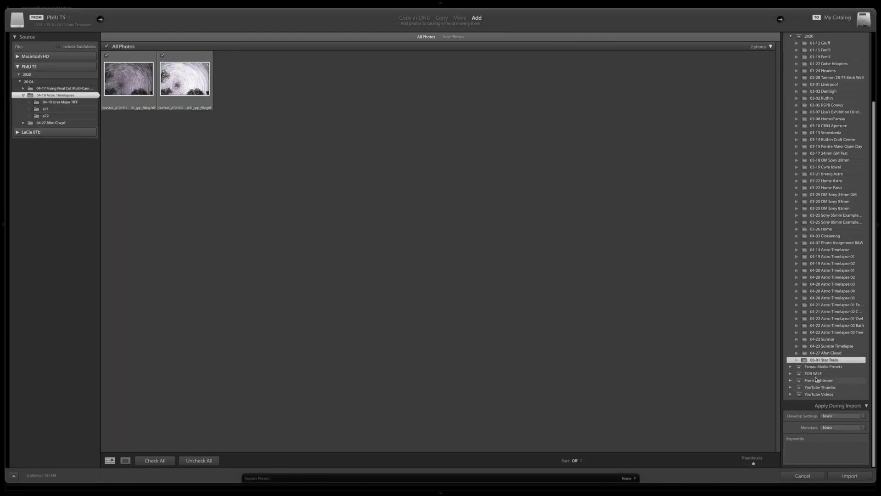
pyautogui.click(834, 449)
pyautogui.write('star trail,astro')
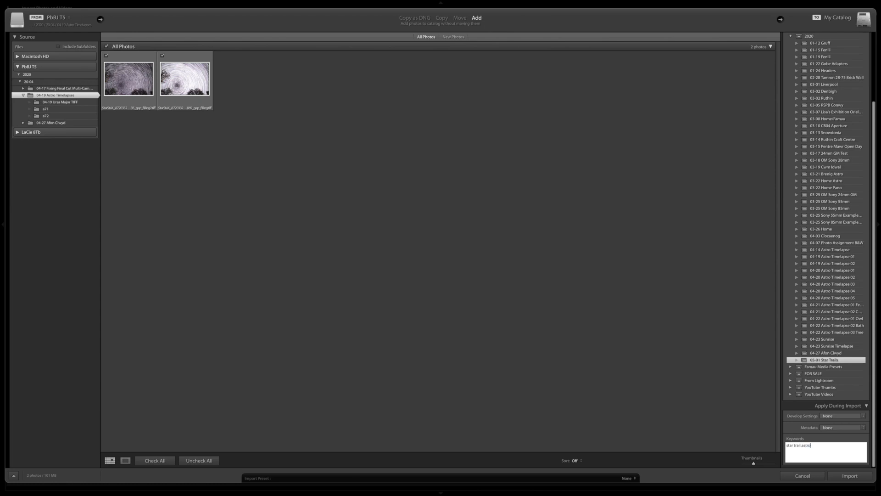
pyautogui.write('may')
pyautogui.write('20,v')
pyautogui.write('youtube,')
pyautogui.click(862, 477)
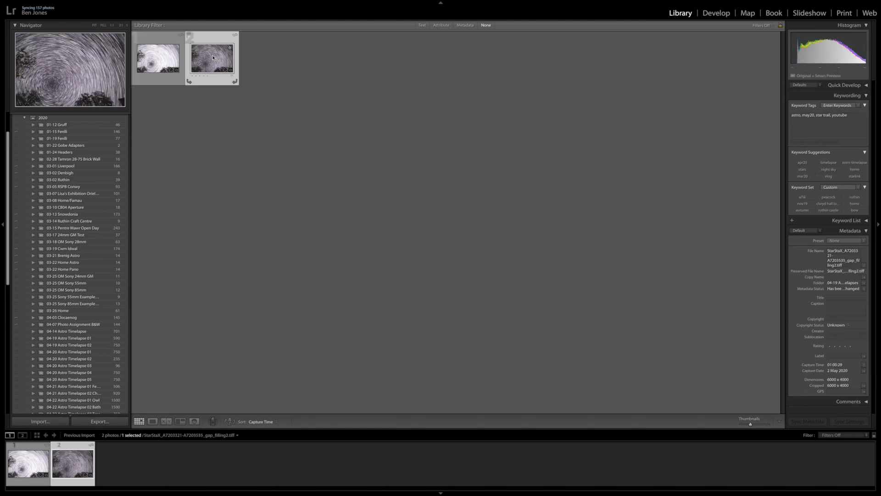
# - Show the gap_filling2 TIFF in the Develop module and send it to Adobe Photoshop 2020 for editing
pyautogui.press('d')
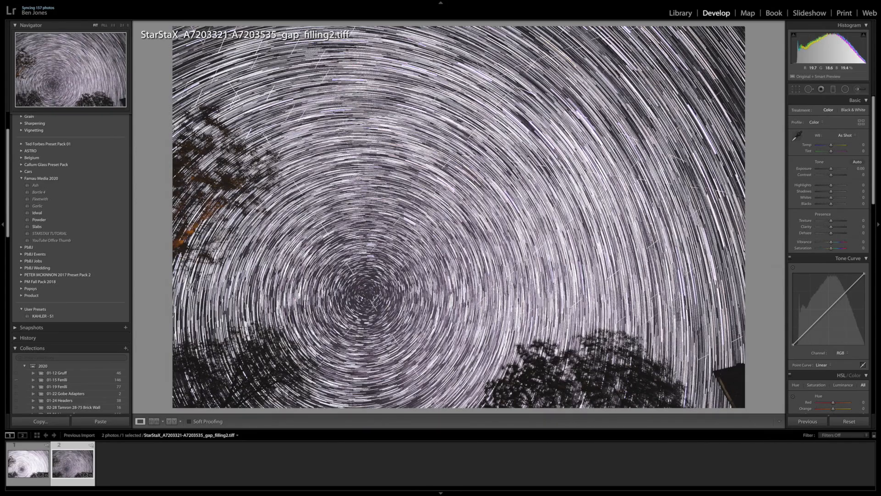
pyautogui.rightClick(70, 467)
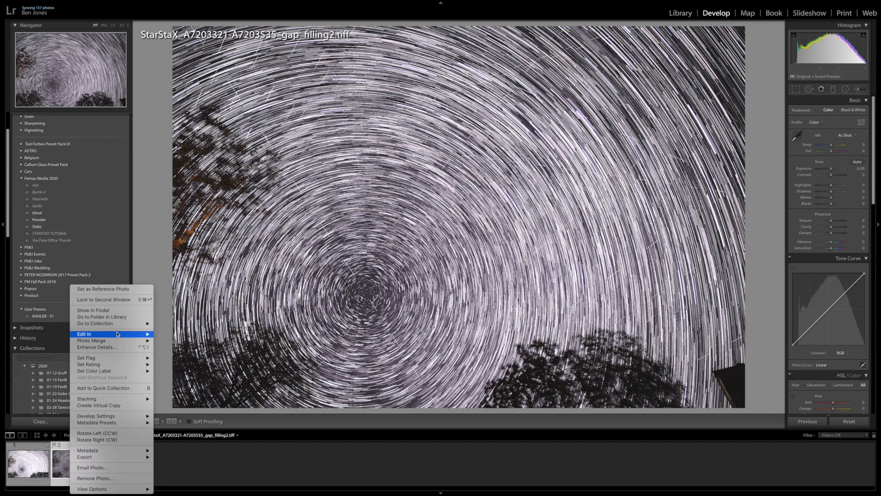
pyautogui.moveTo(119, 335)
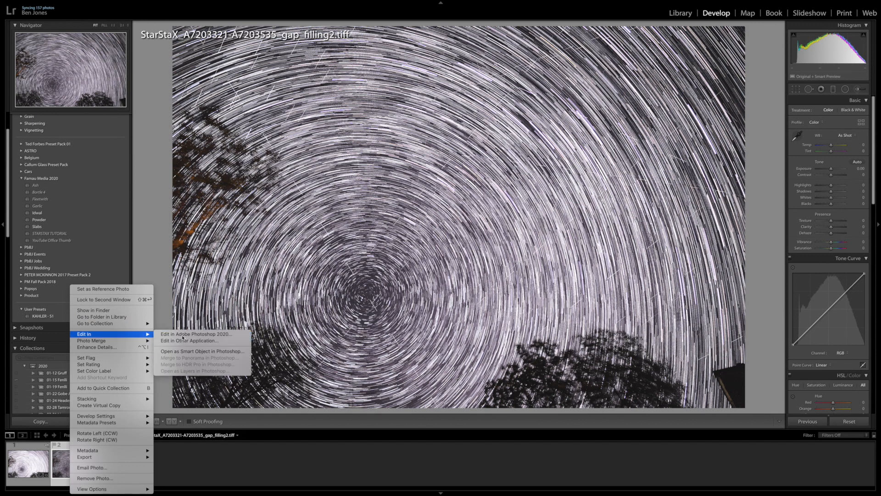
pyautogui.click(181, 334)
pyautogui.click(489, 193)
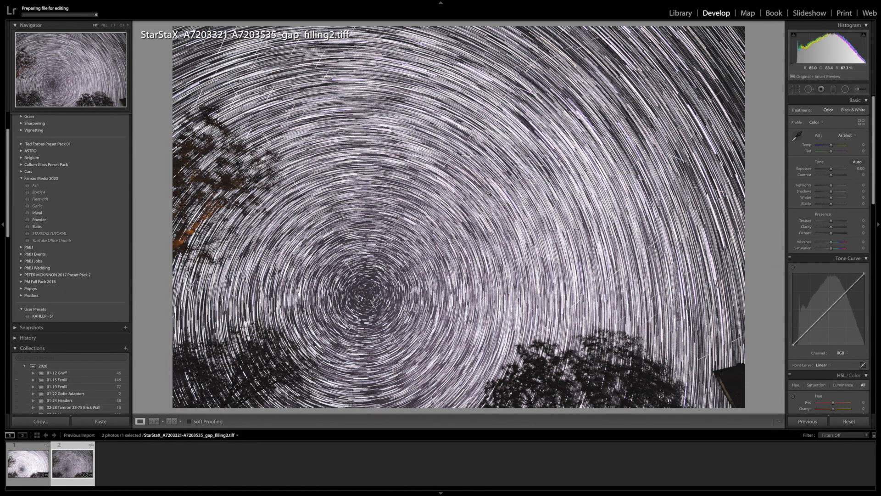